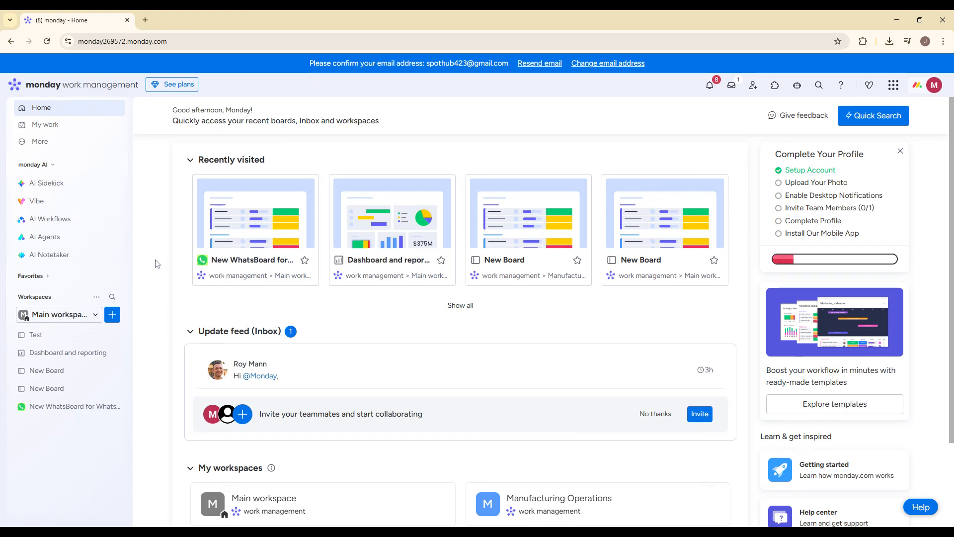
- Open the Dashboard and reporting dashboard and add a new Chart widget to it
left_click(52, 353)
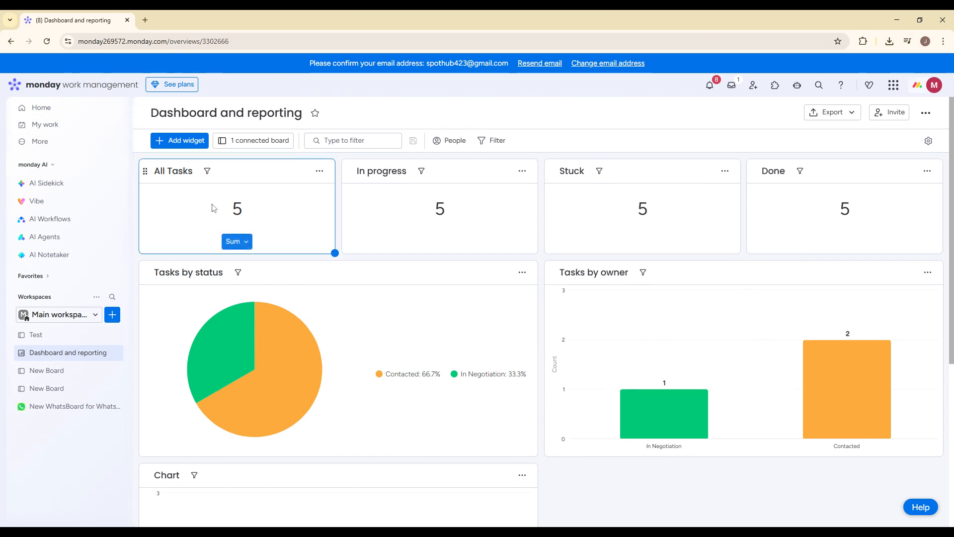
left_click(177, 139)
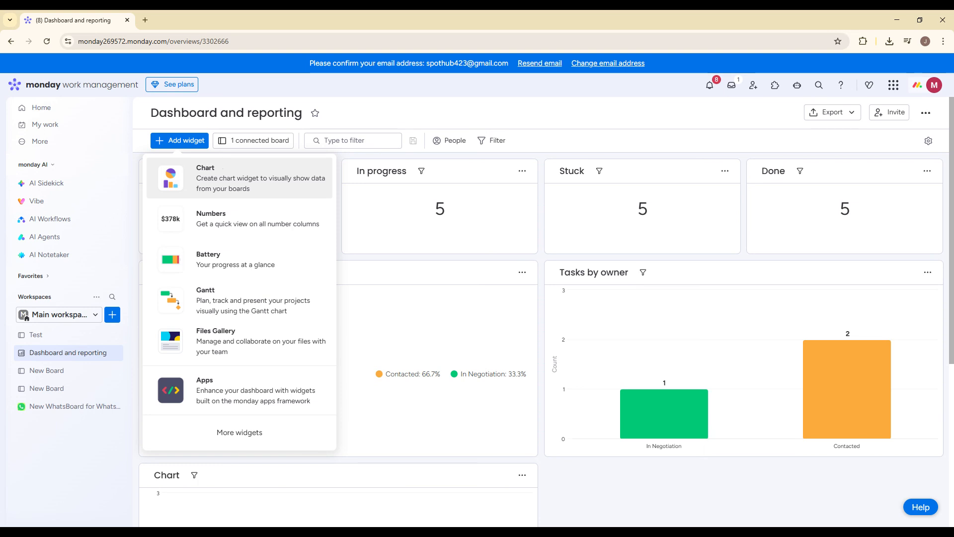
left_click(221, 169)
scroll(334, 252, "down", 2)
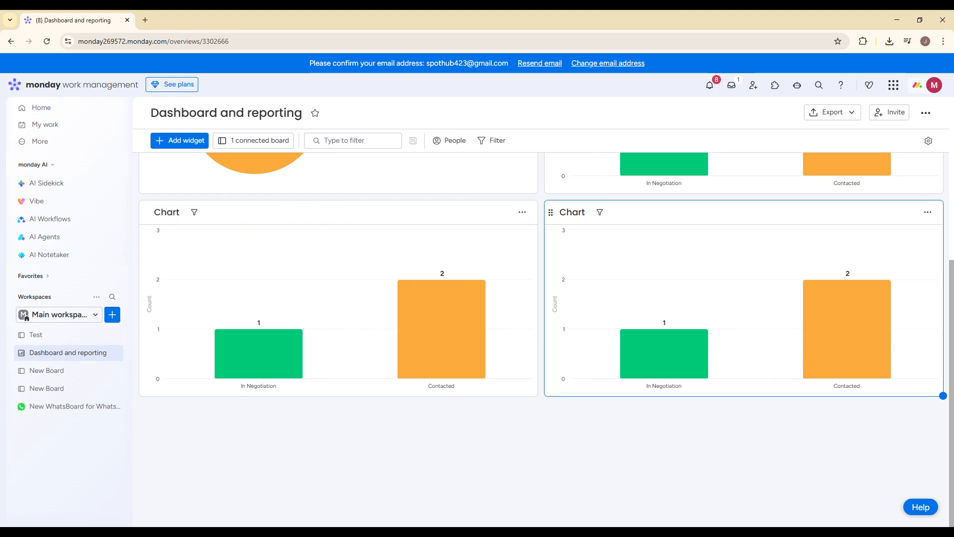
- Open the new chart's settings and examine the chart type, X-axis, Y-axis, customize, boards, groups and column options
left_click(927, 213)
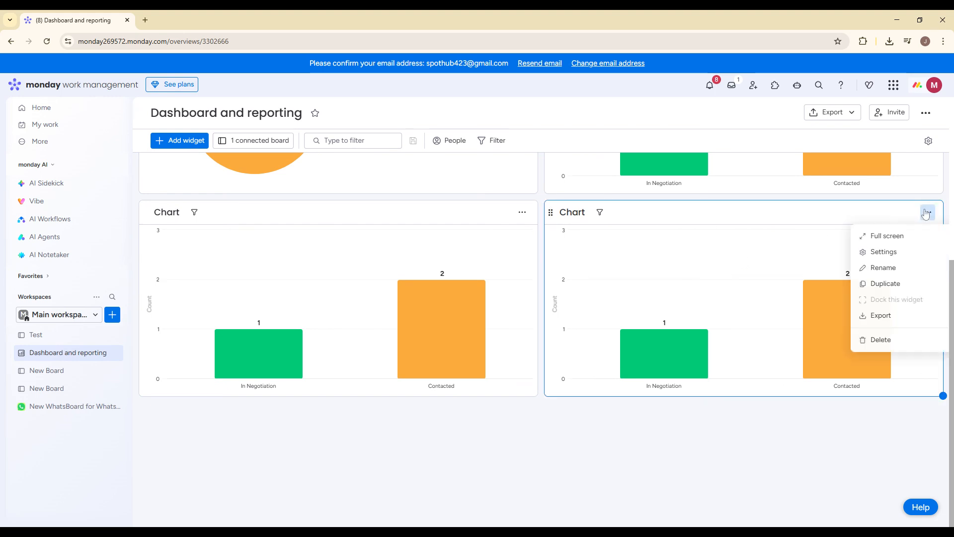
left_click(892, 252)
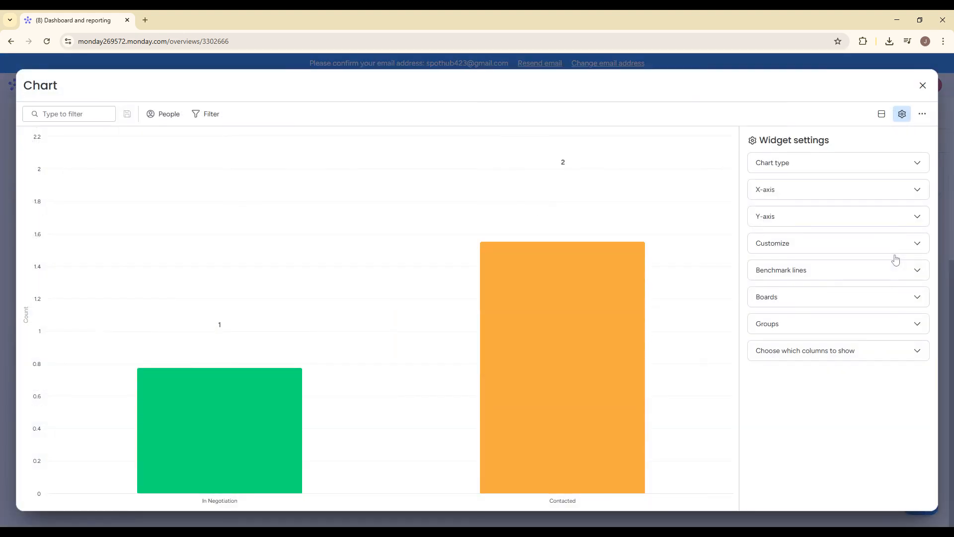
left_click(814, 162)
left_click(811, 161)
left_click(795, 191)
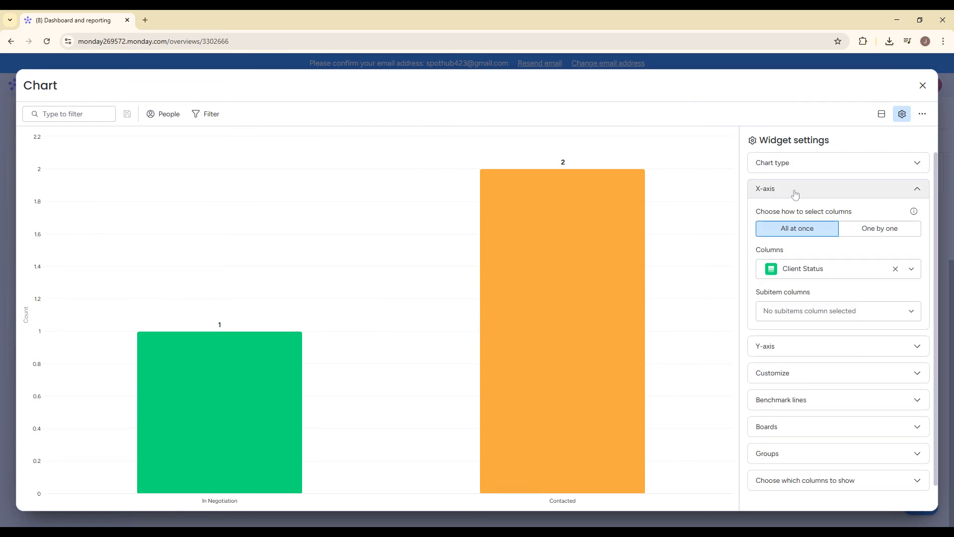
left_click(795, 190)
left_click(797, 217)
left_click(797, 218)
left_click(808, 247)
left_click(810, 249)
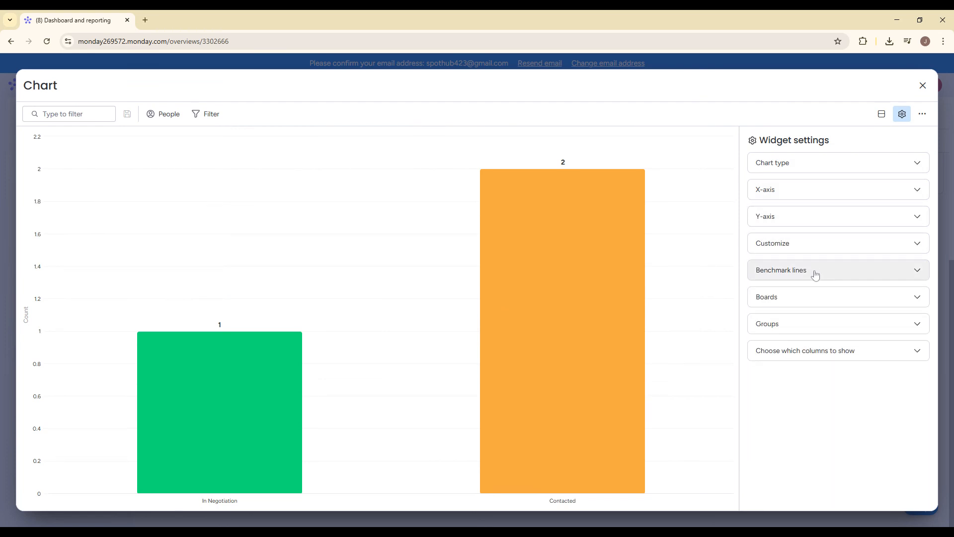
left_click(821, 298)
left_click(822, 299)
left_click(845, 328)
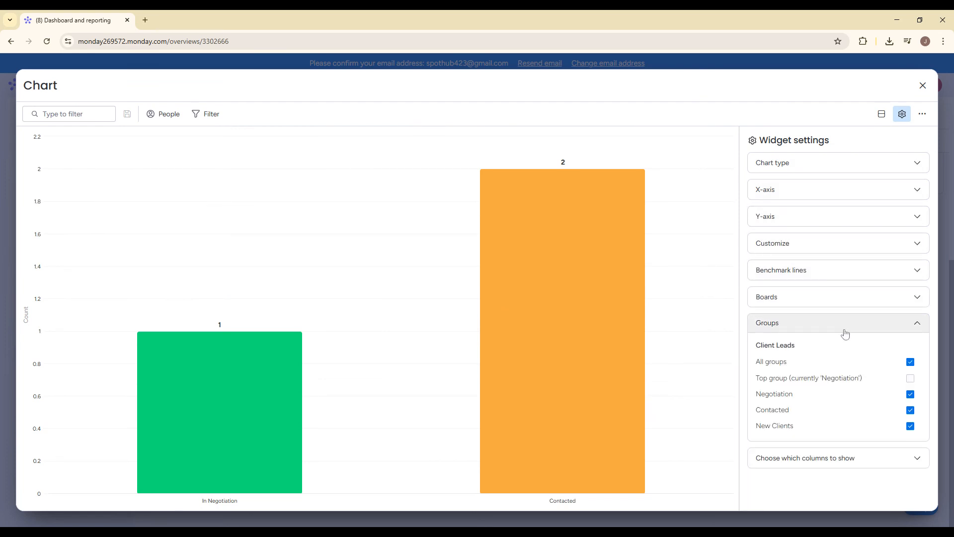
left_click(845, 329)
left_click(836, 349)
left_click(836, 349)
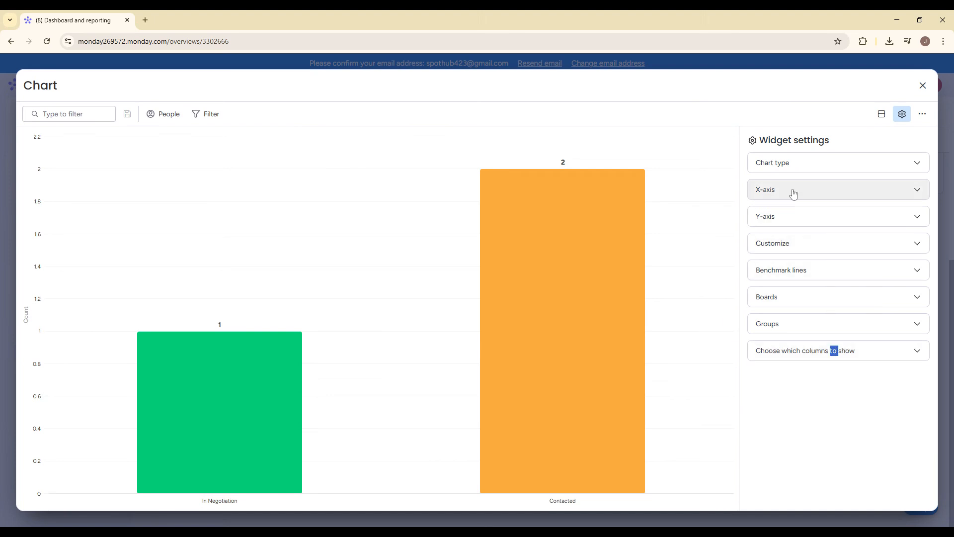
- Try the pie chart type and two line chart types on the new chart
left_click(789, 165)
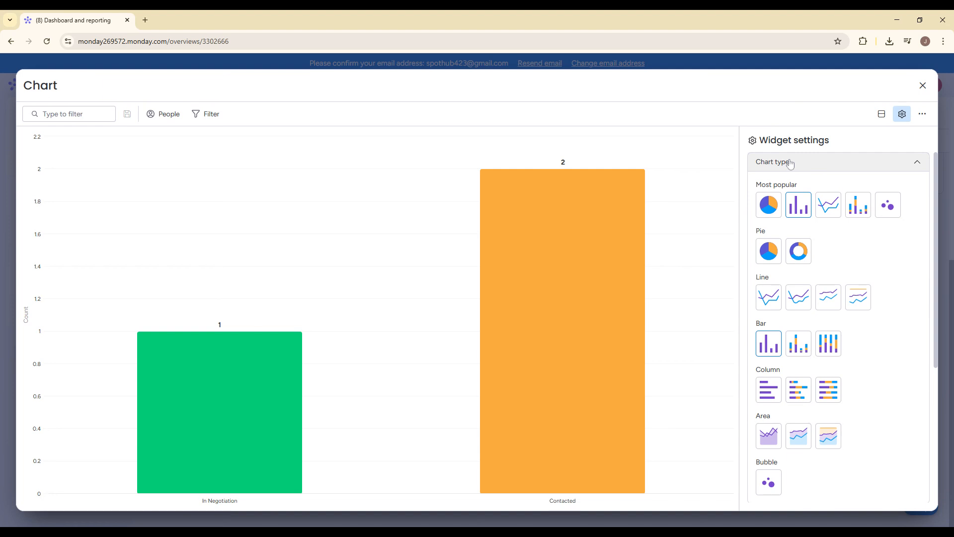
left_click(791, 164)
left_click(790, 164)
left_click(791, 164)
left_click(791, 164)
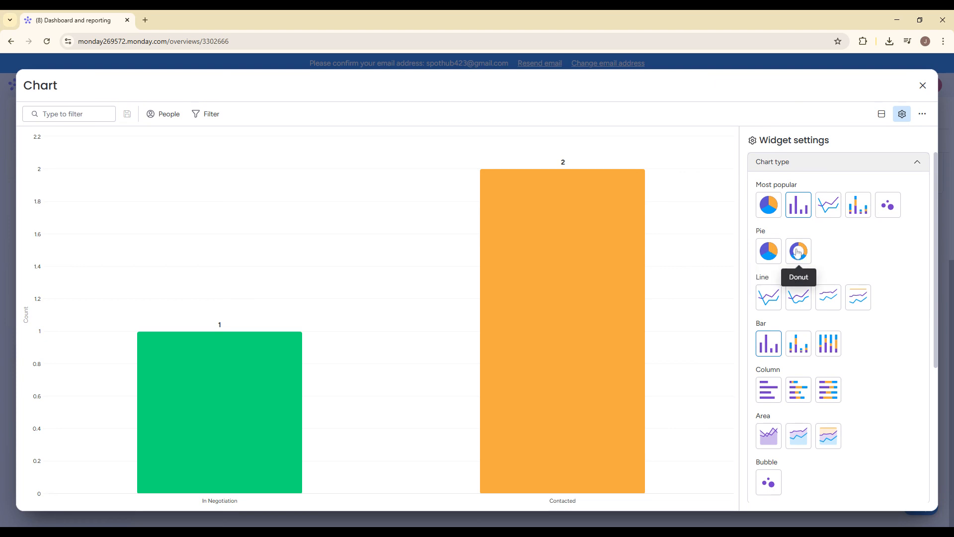
left_click(772, 262)
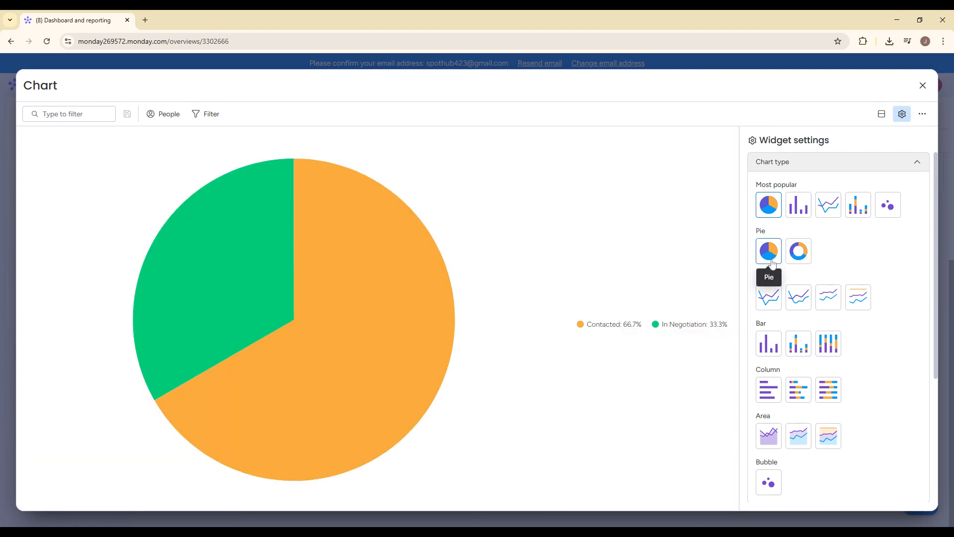
left_click(769, 298)
left_click(796, 301)
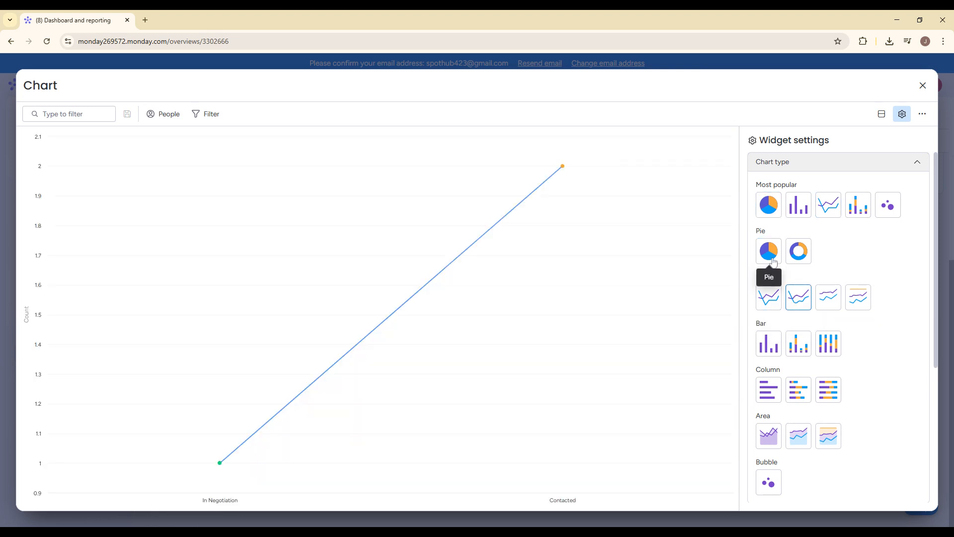
- Set the new chart's type to Pie and close its widget settings
left_click(773, 262)
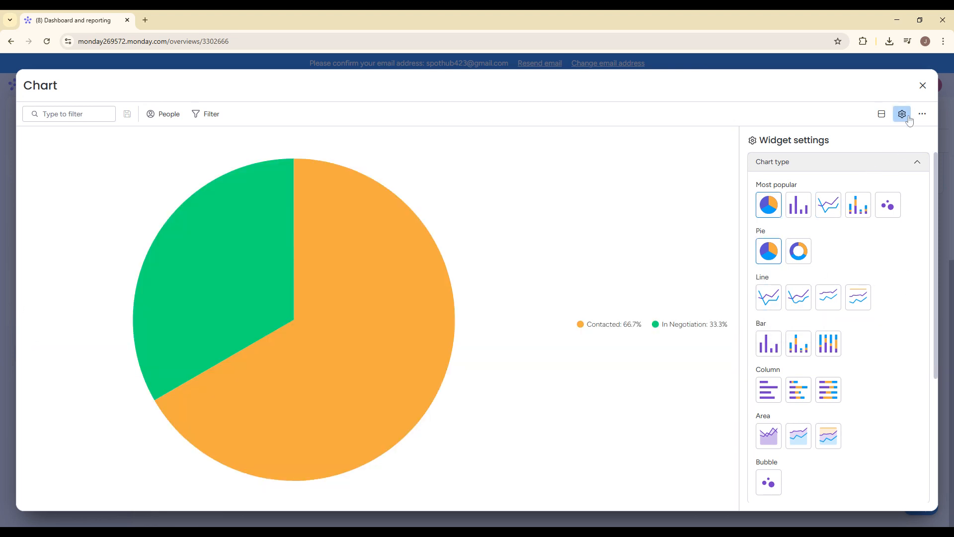
left_click(919, 161)
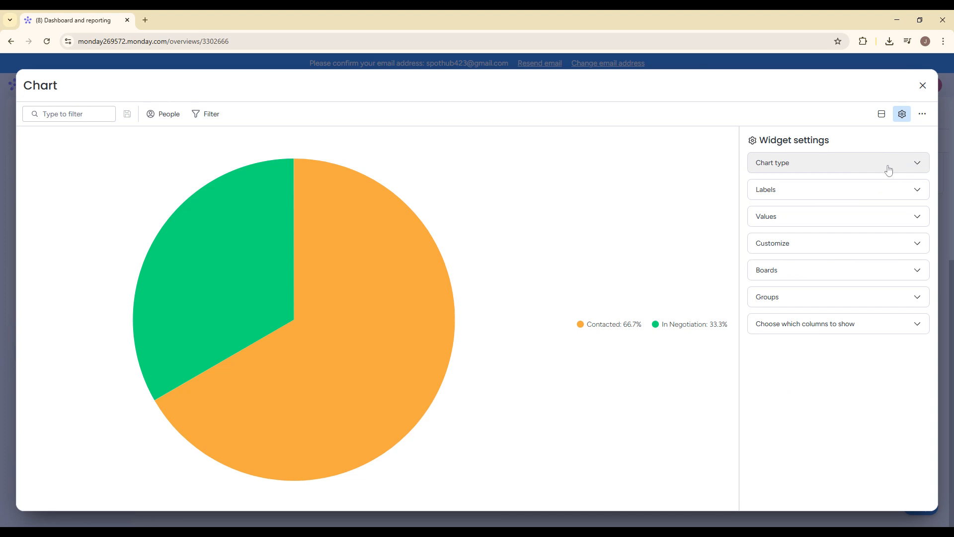
left_click(923, 85)
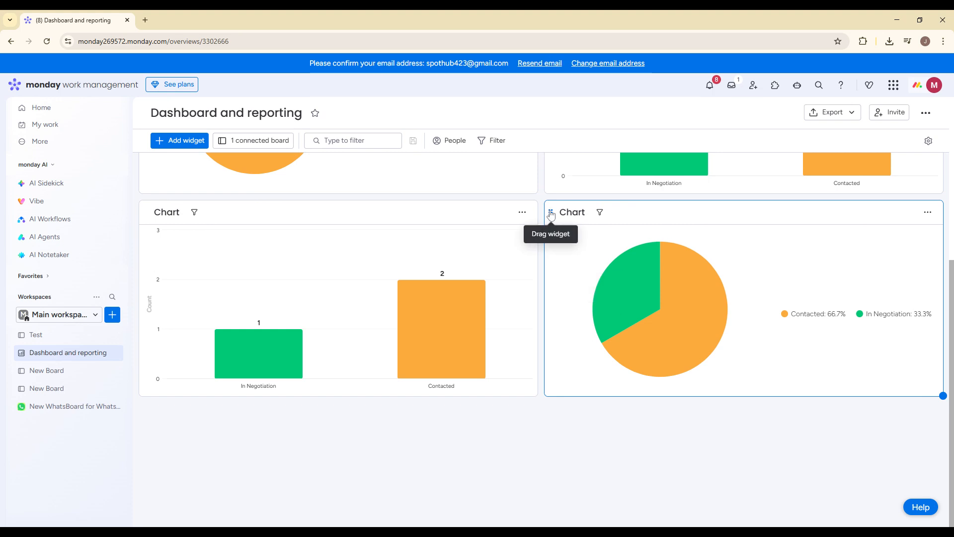
- Try moving the pie chart widget to the neighbouring chart's place and back, and try resizing it from its corner
left_click_drag(552, 215, 281, 251)
left_click_drag(280, 219, 547, 238)
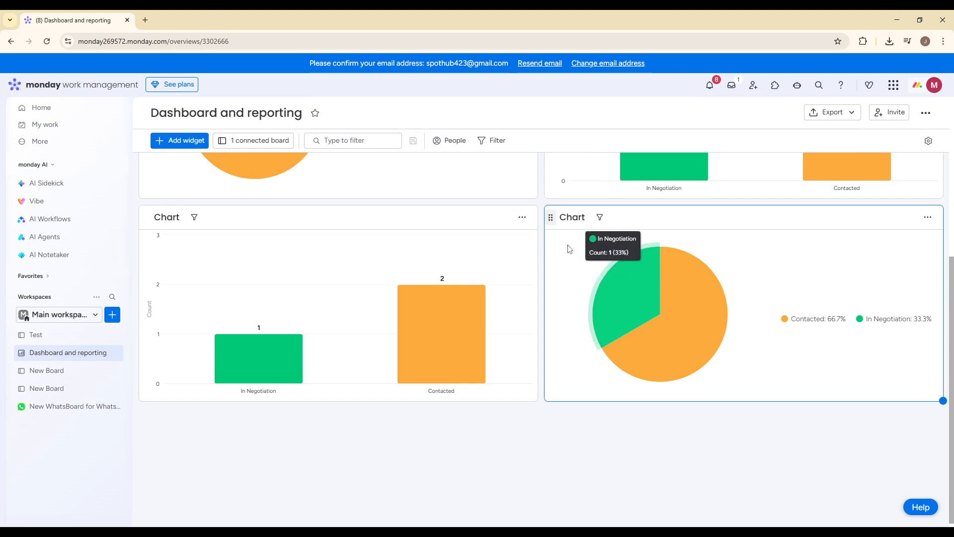
mouse_move(941, 399)
left_mouse_down()
mouse_move(756, 302)
mouse_move(756, 316)
mouse_move(825, 333)
mouse_move(899, 400)
mouse_move(938, 395)
left_mouse_up()
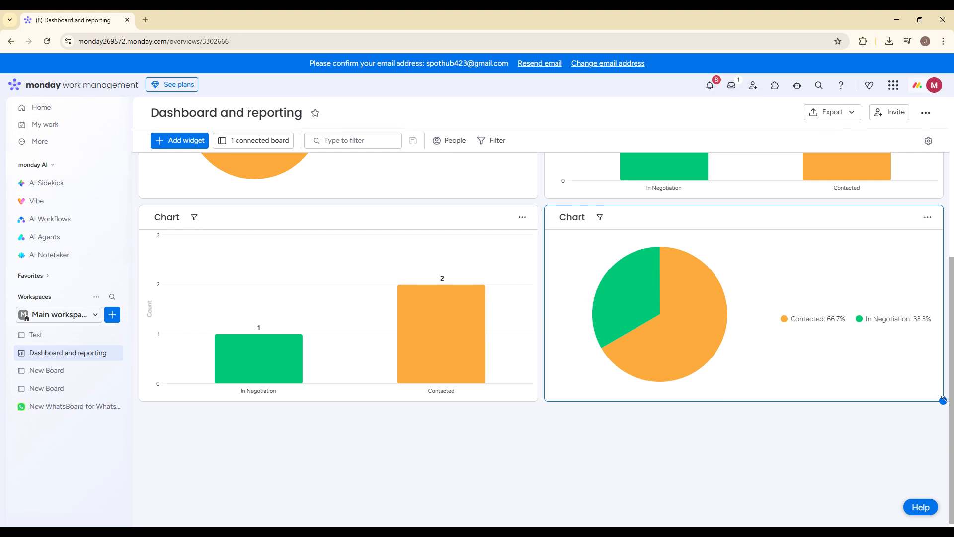
mouse_move(944, 399)
left_mouse_down()
mouse_move(709, 383)
mouse_move(537, 398)
mouse_move(864, 385)
mouse_move(934, 393)
left_mouse_up()
- Delete the pie chart widget from the dashboard
left_click(928, 217)
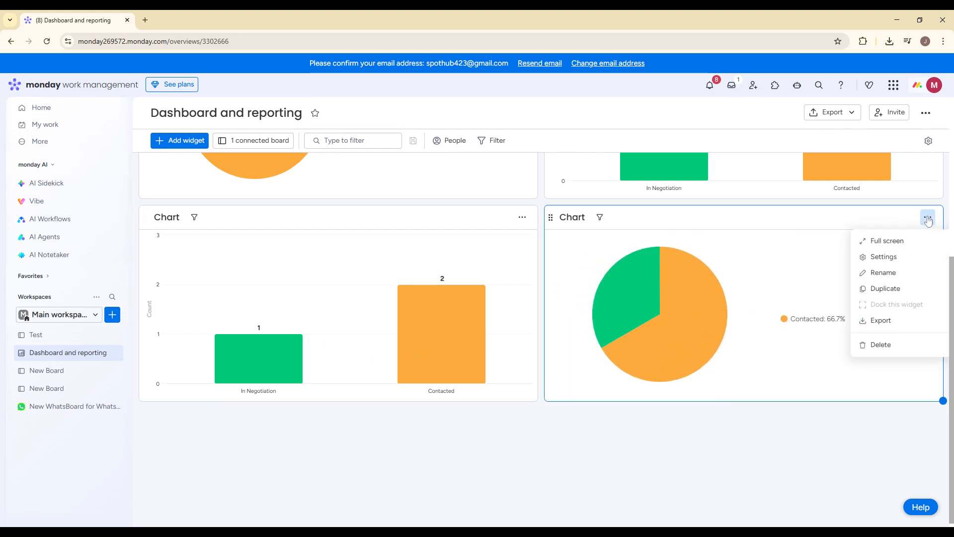
left_click(879, 345)
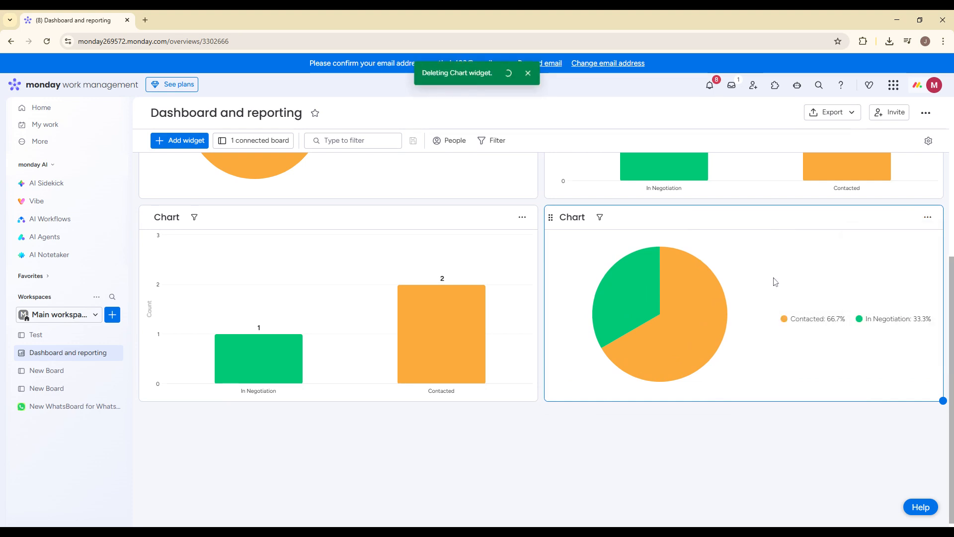